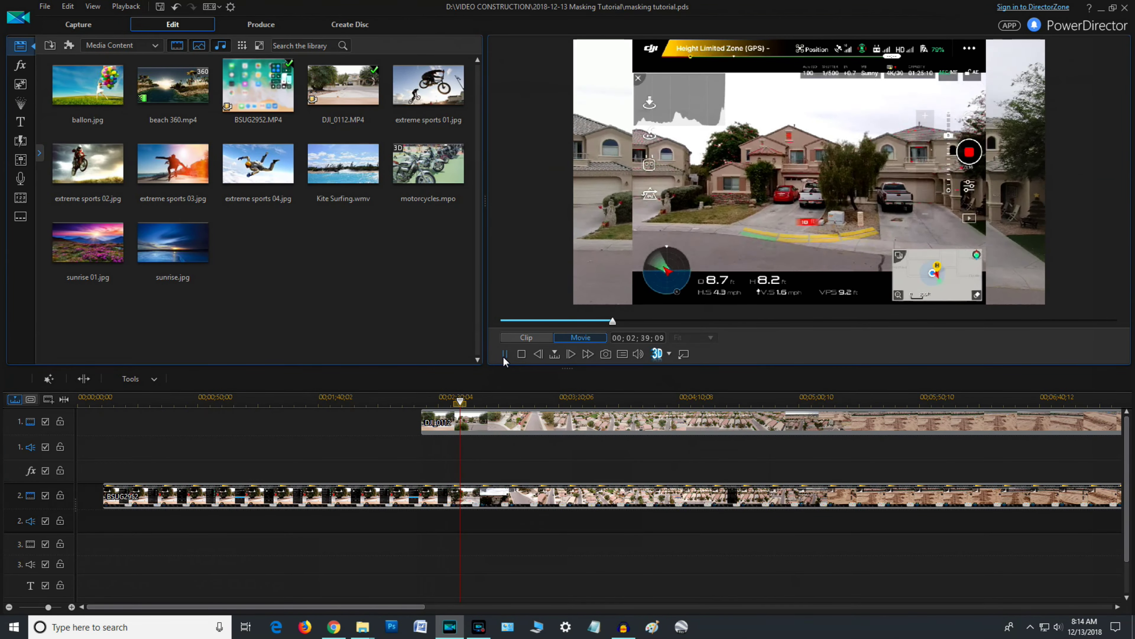
# Step: Split the BSUG2952 phone recording at 00;02;25;20, where the DJI_0112 drone clip begins
pyautogui.click(504, 358)
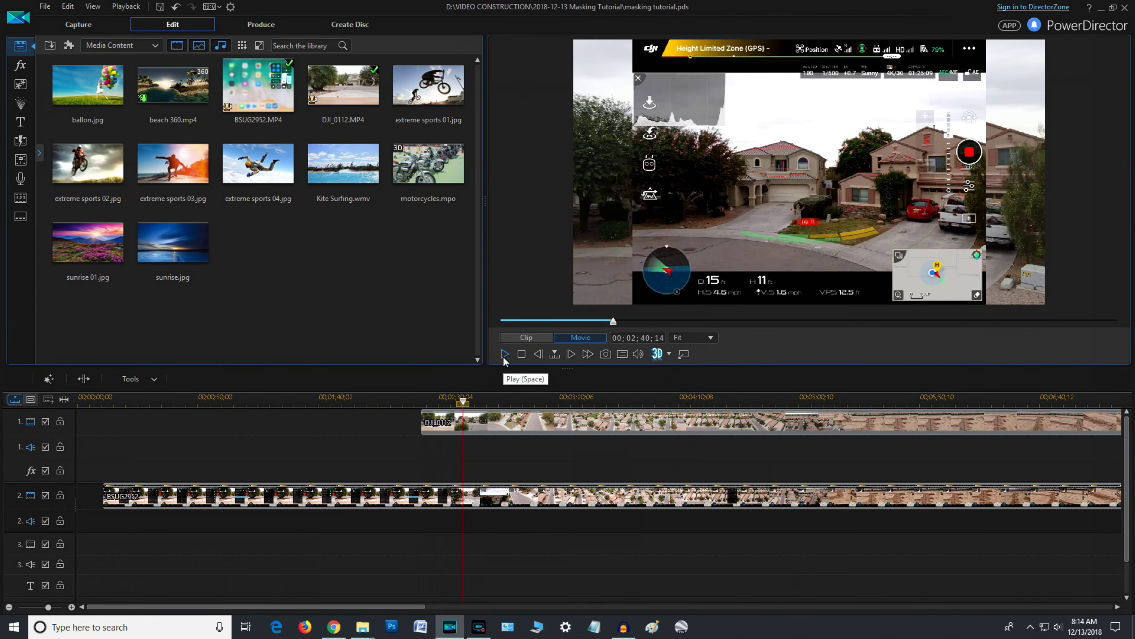
pyautogui.click(429, 404)
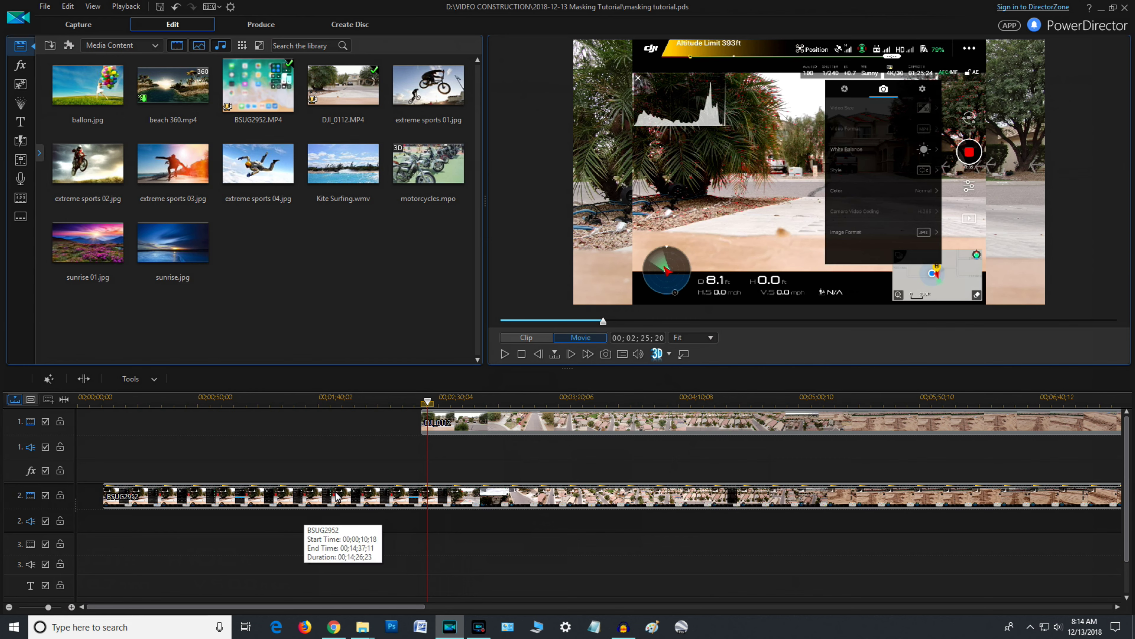
pyautogui.click(84, 379)
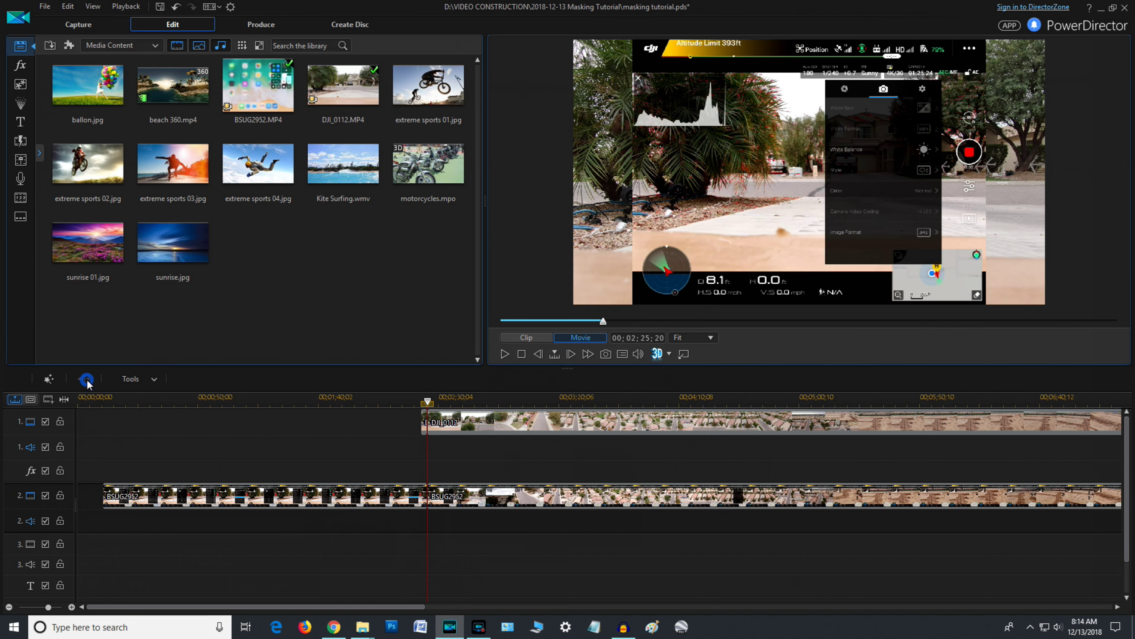
pyautogui.click(363, 497)
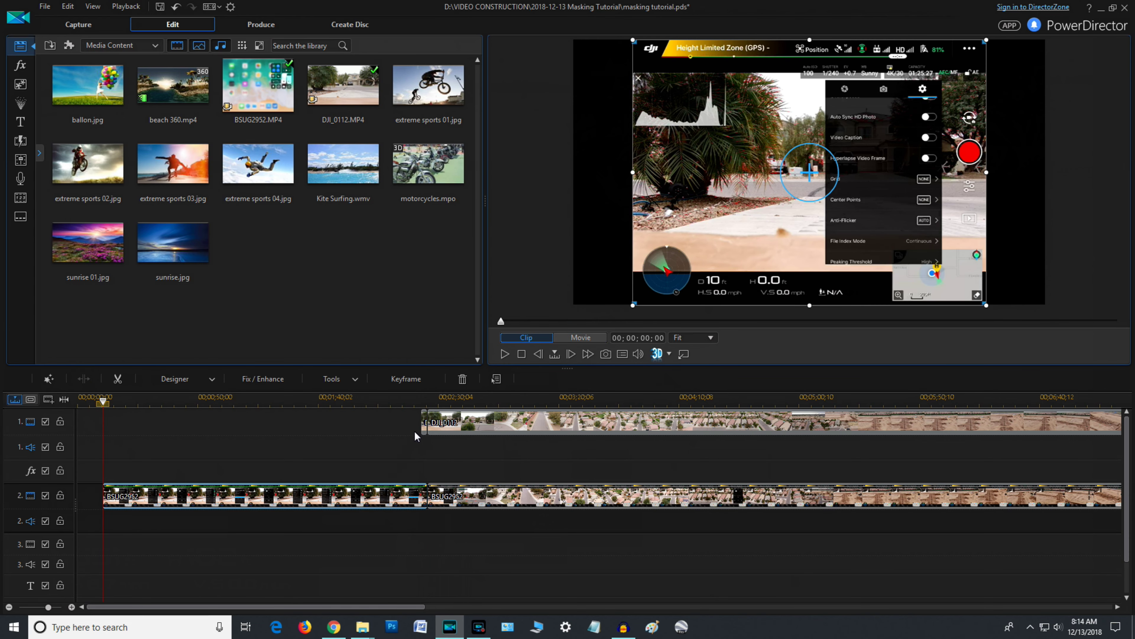
pyautogui.click(424, 427)
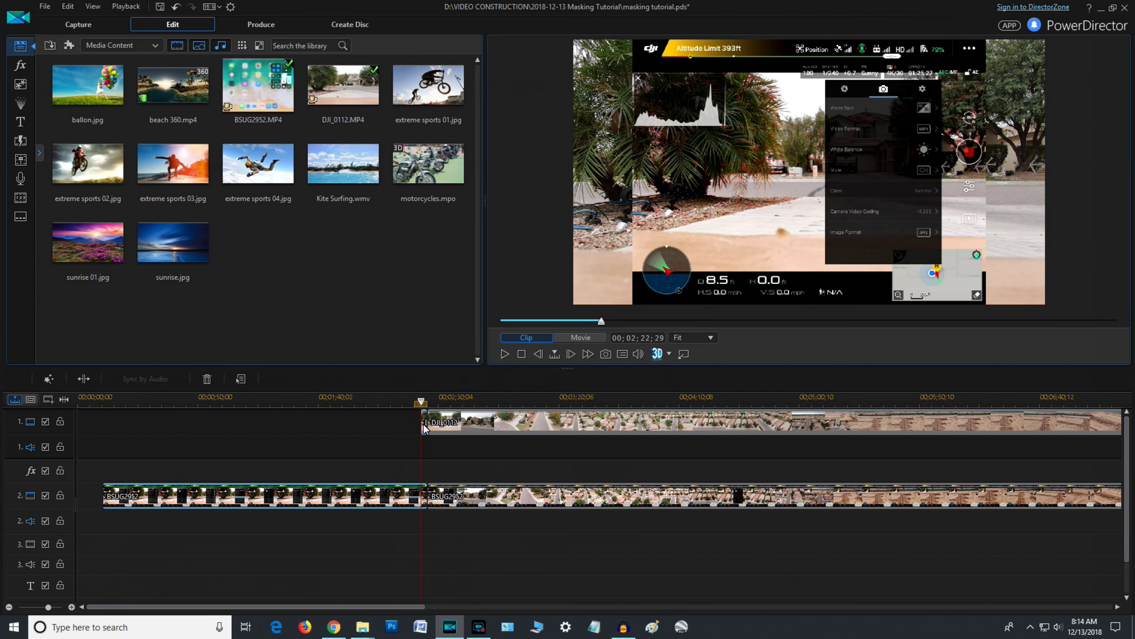
# Step: Remove the first BSUG2952 piece with Remove and Leave Gap, then select both remaining clips
pyautogui.rightClick(392, 495)
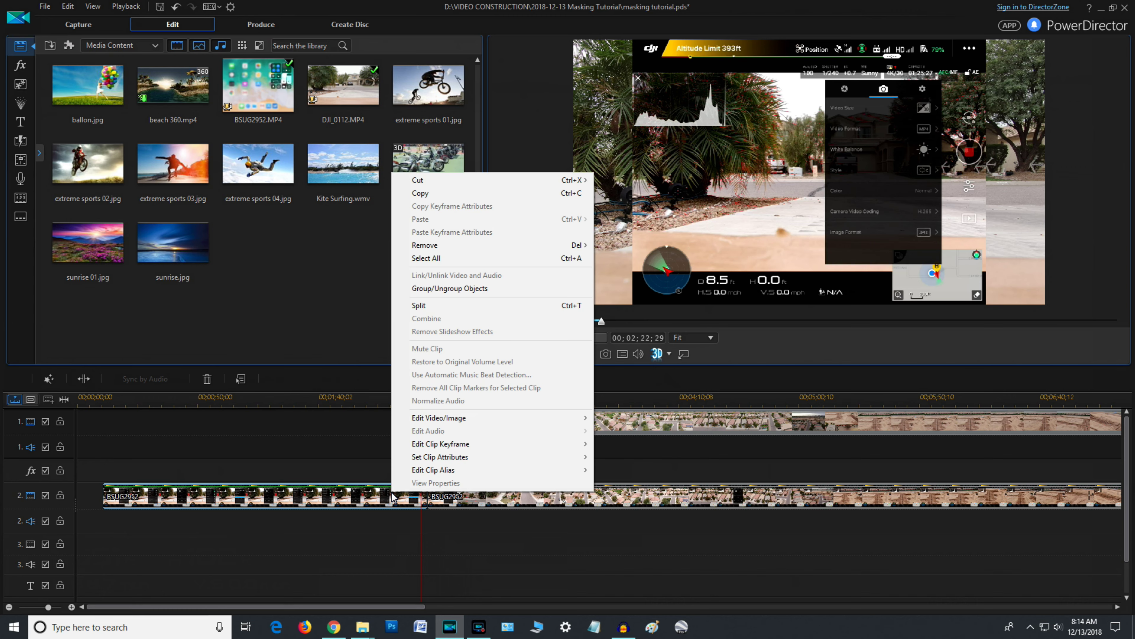
pyautogui.click(412, 247)
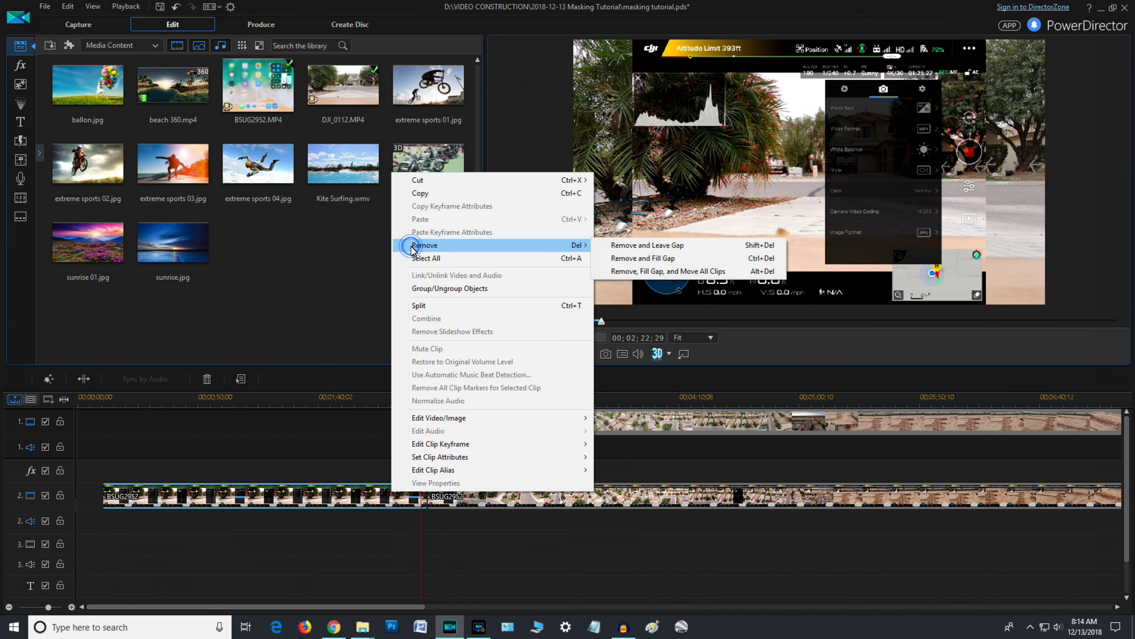
pyautogui.click(691, 247)
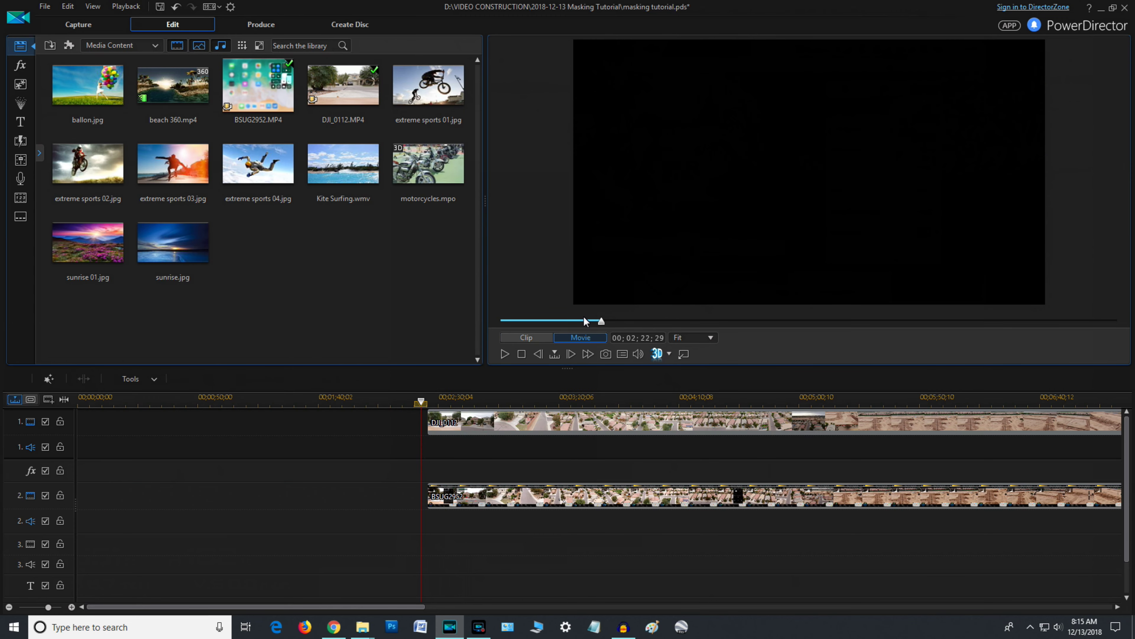
pyautogui.click(469, 425)
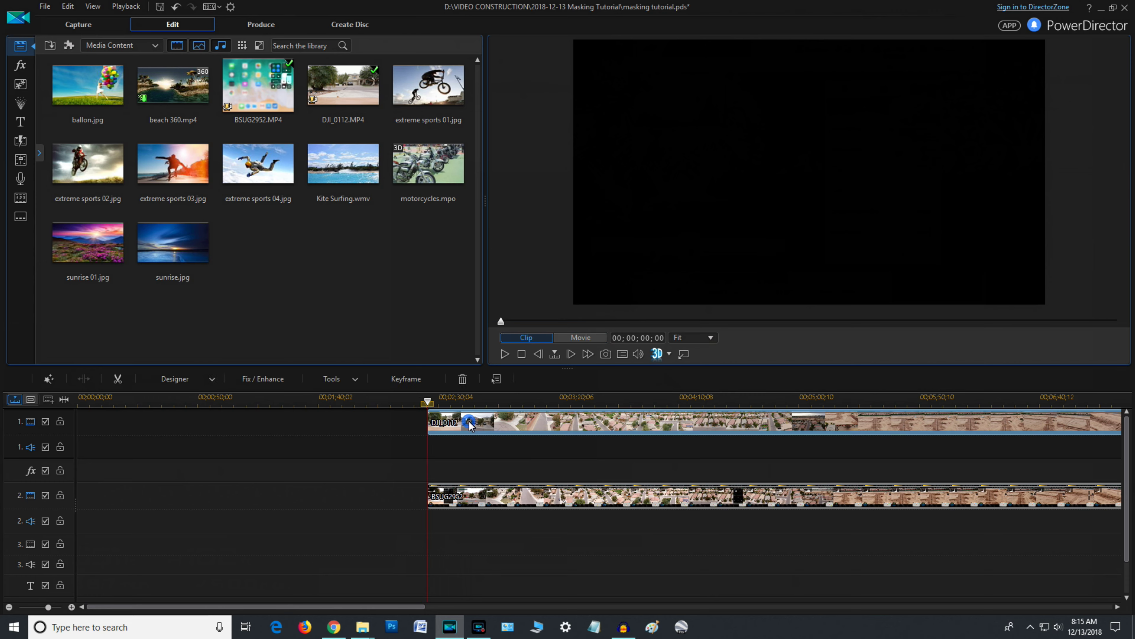
pyautogui.click(484, 500)
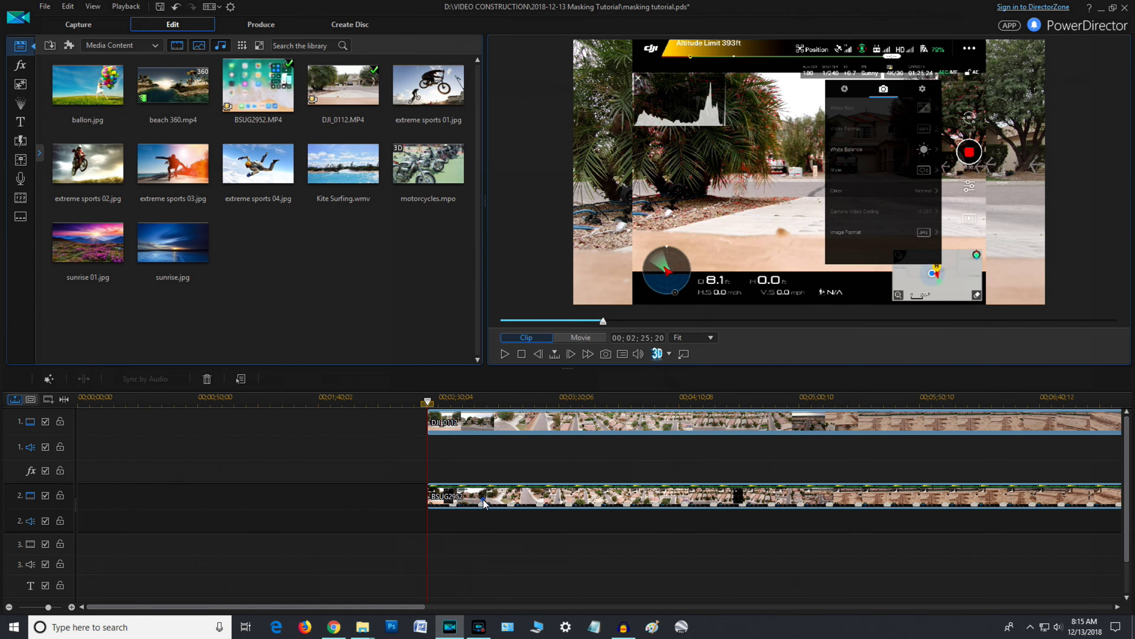
# Step: Drag the drone clip and phone recording together to 00;00;00;00 and preview the sequence
pyautogui.moveTo(633, 499); pyautogui.dragTo(273, 482)
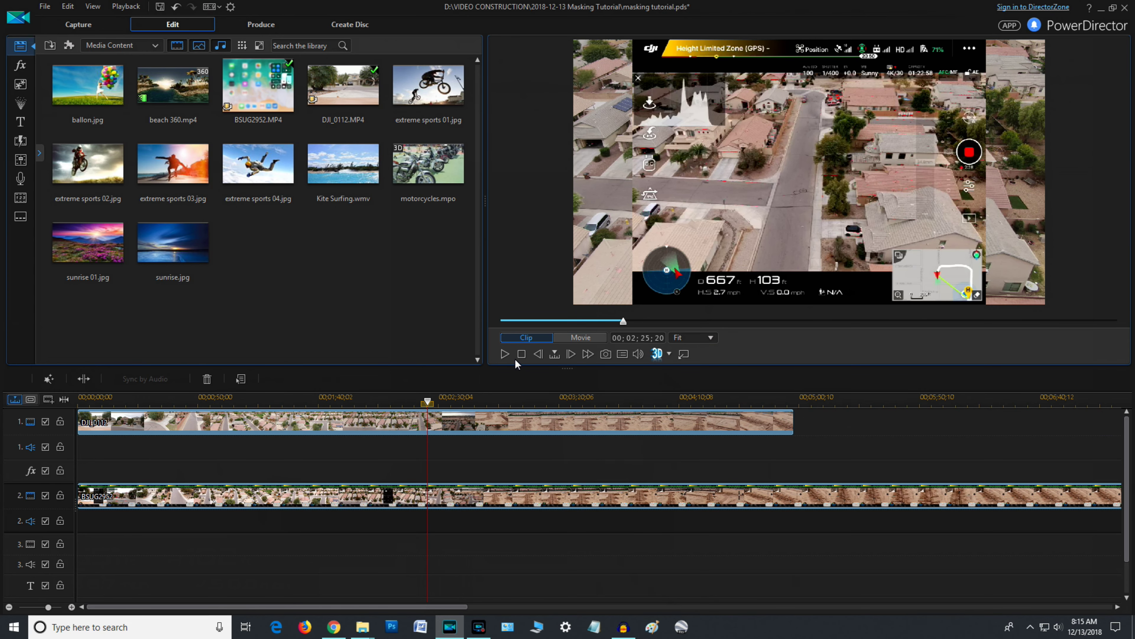
pyautogui.click(521, 355)
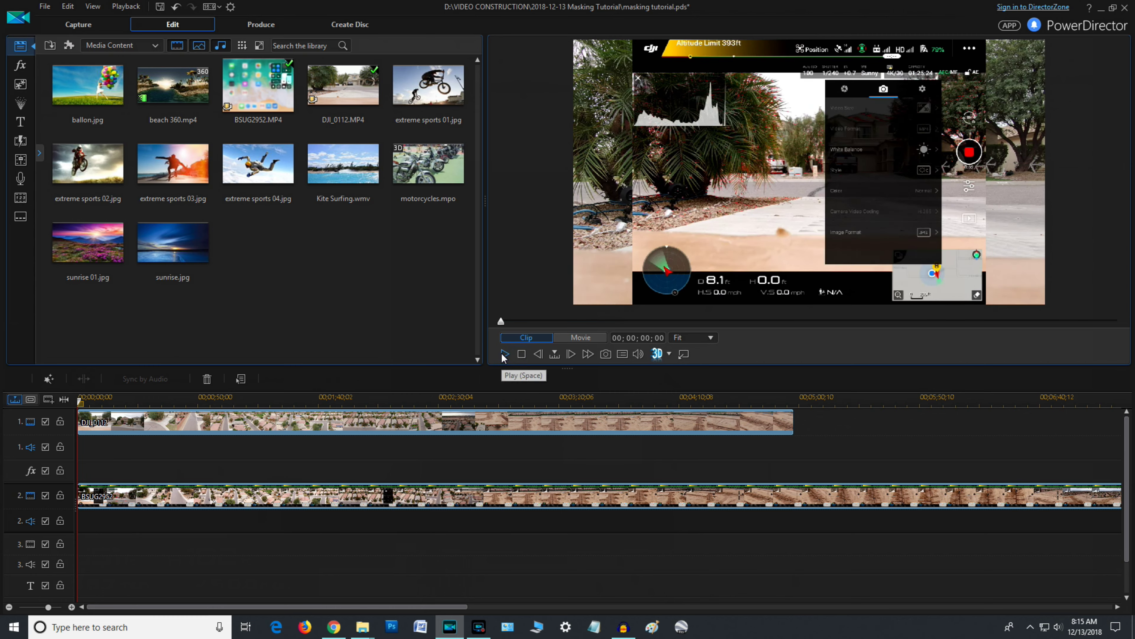
pyautogui.click(504, 354)
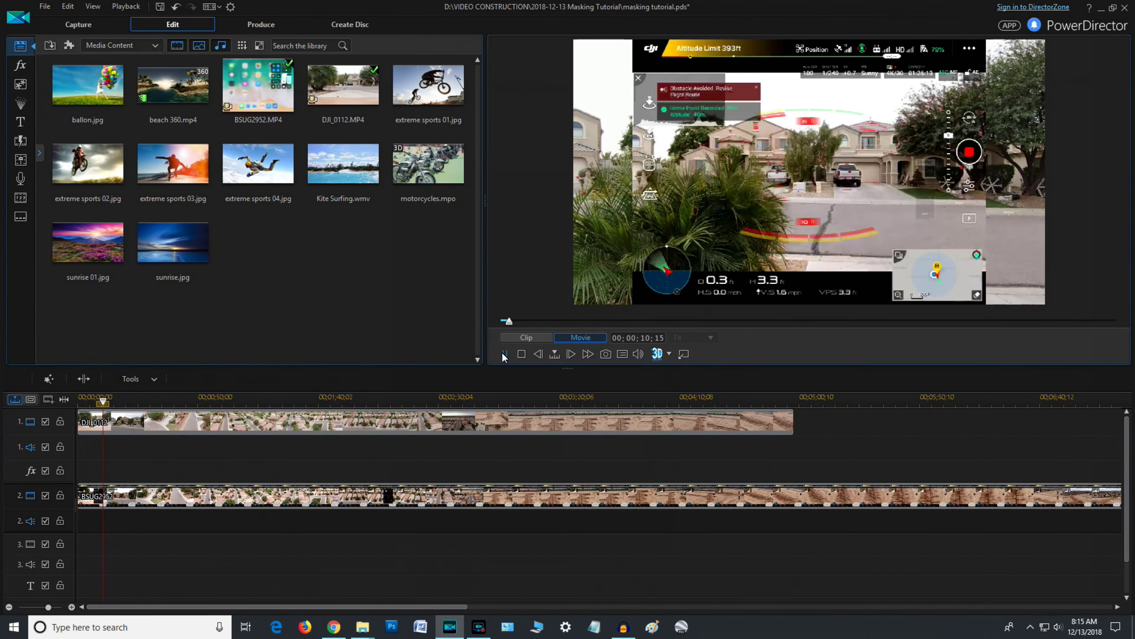
pyautogui.click(504, 354)
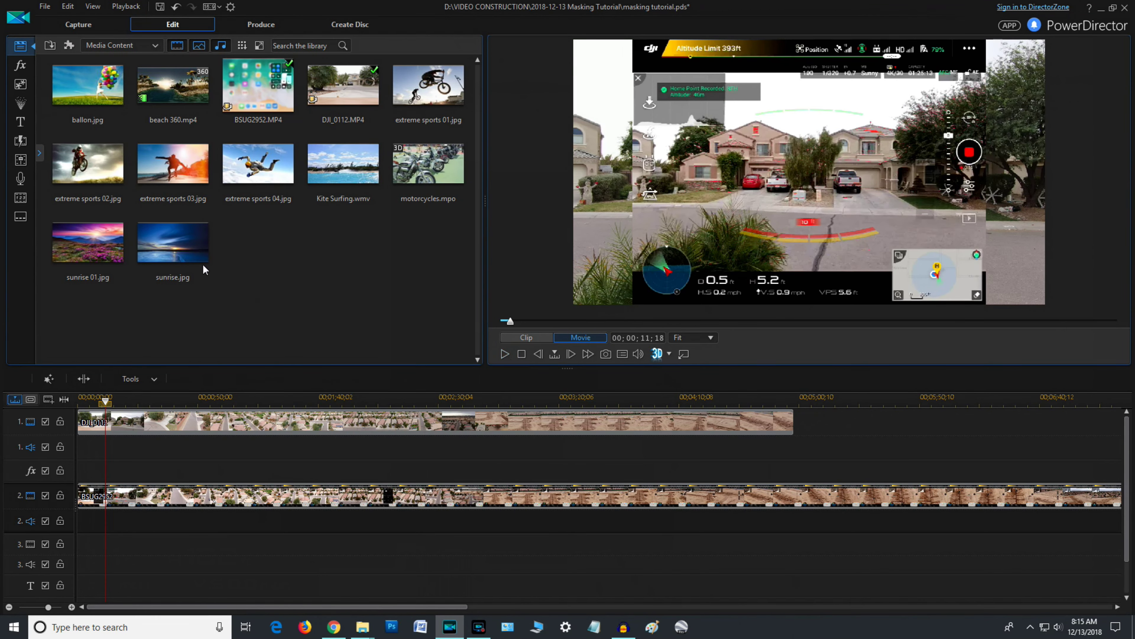
pyautogui.click(44, 7)
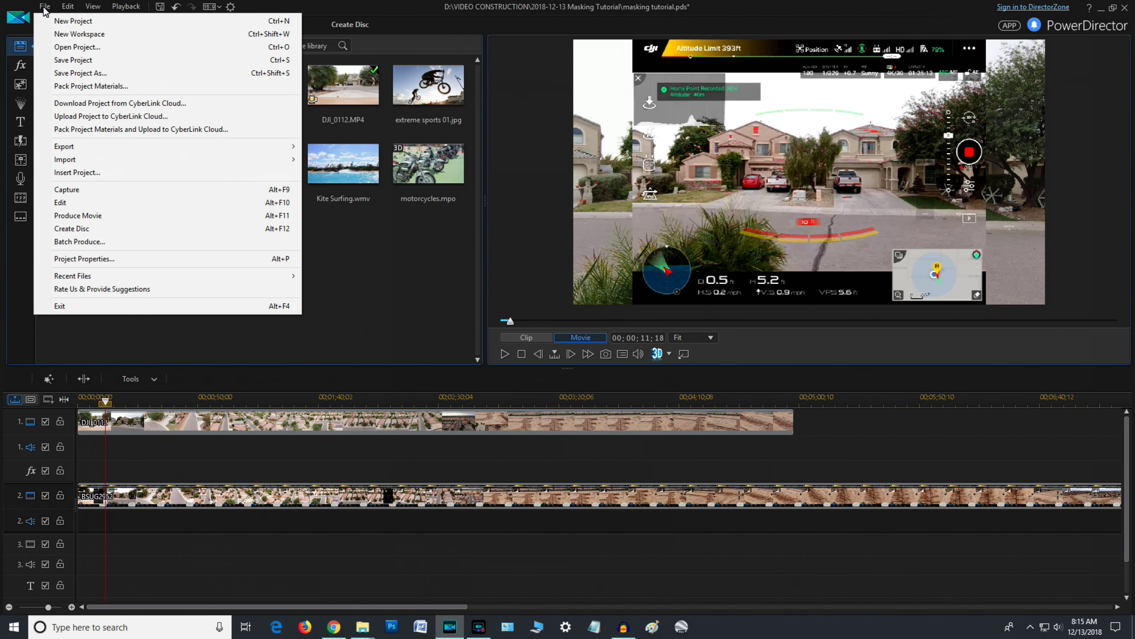
# Step: Save the masking tutorial project with File > Save Project
pyautogui.click(61, 56)
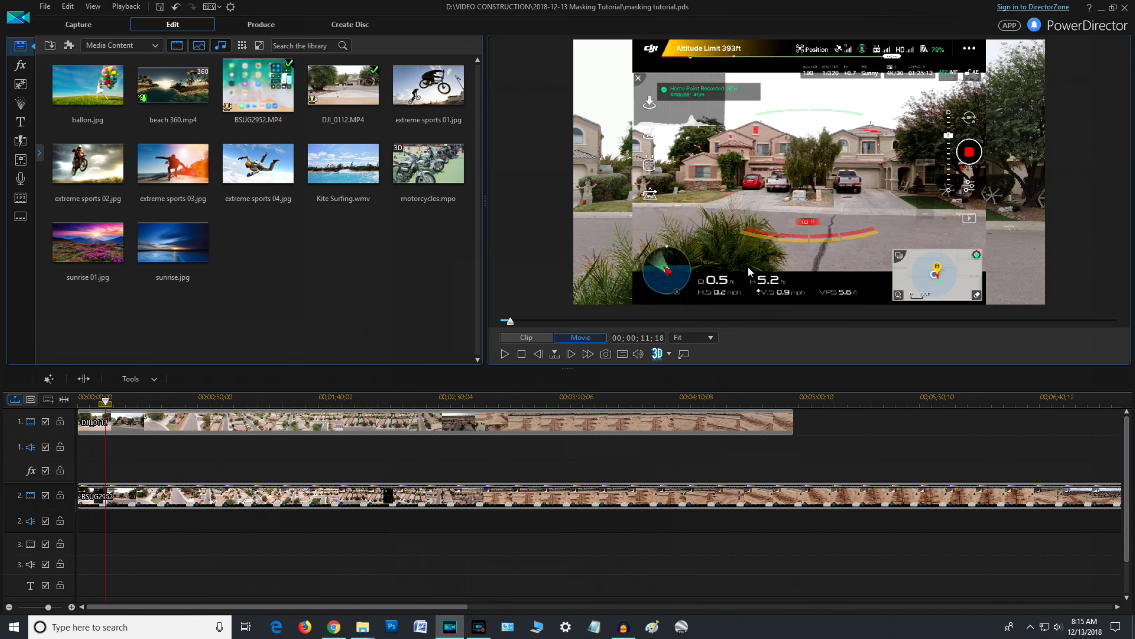
# Step: Select the BSUG2952 clip on track 2 and launch Mask Designer from the Designer menu
pyautogui.click(428, 501)
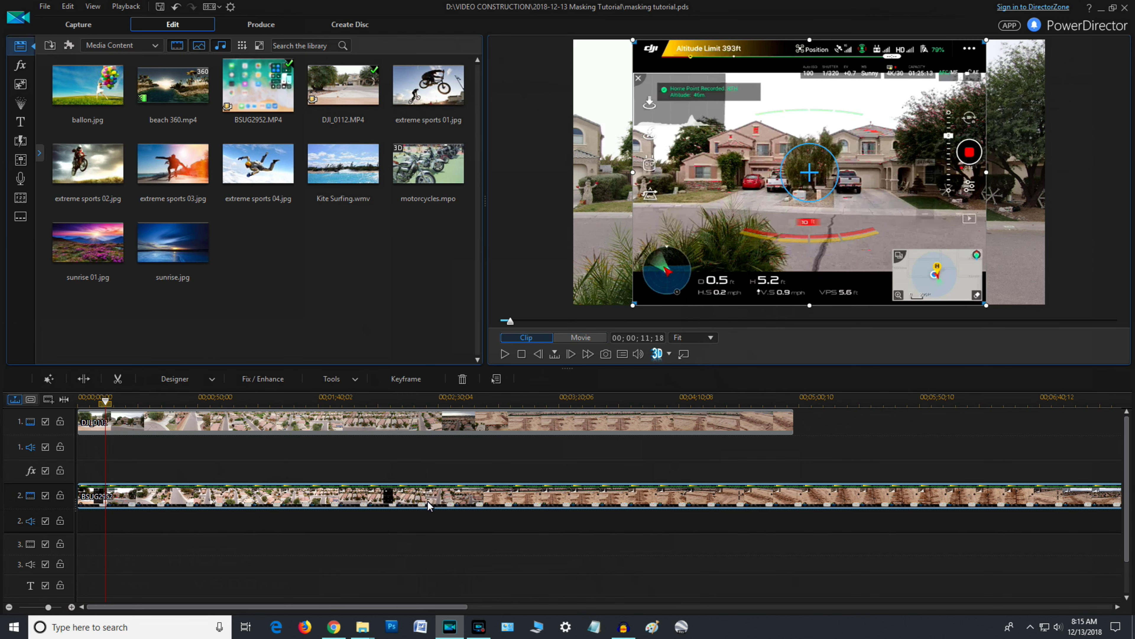
pyautogui.click(211, 383)
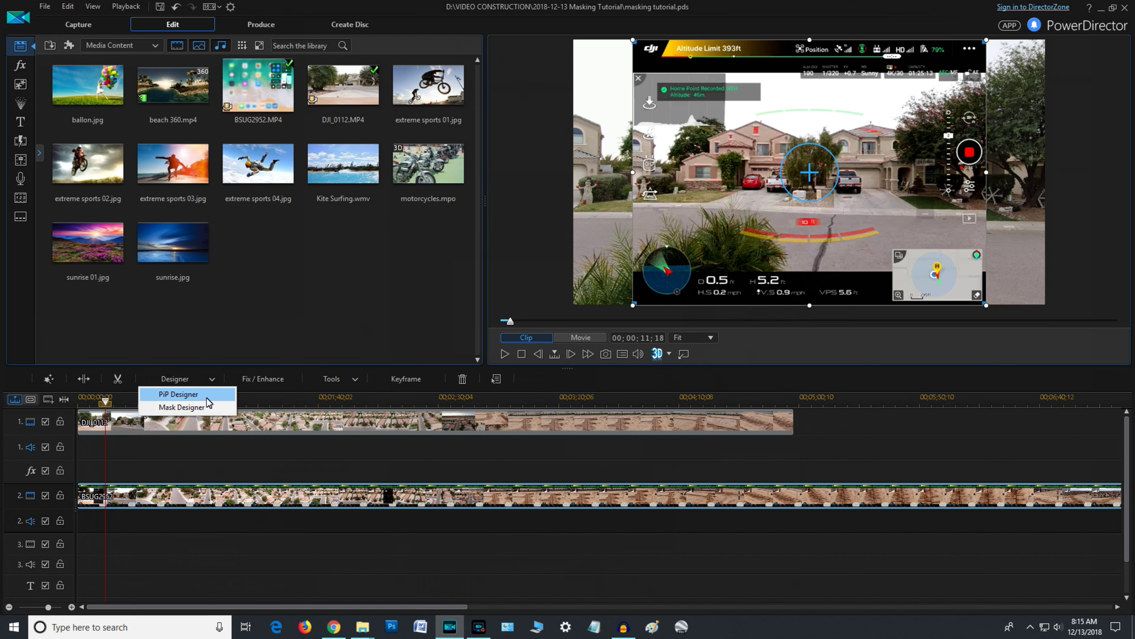
pyautogui.click(204, 408)
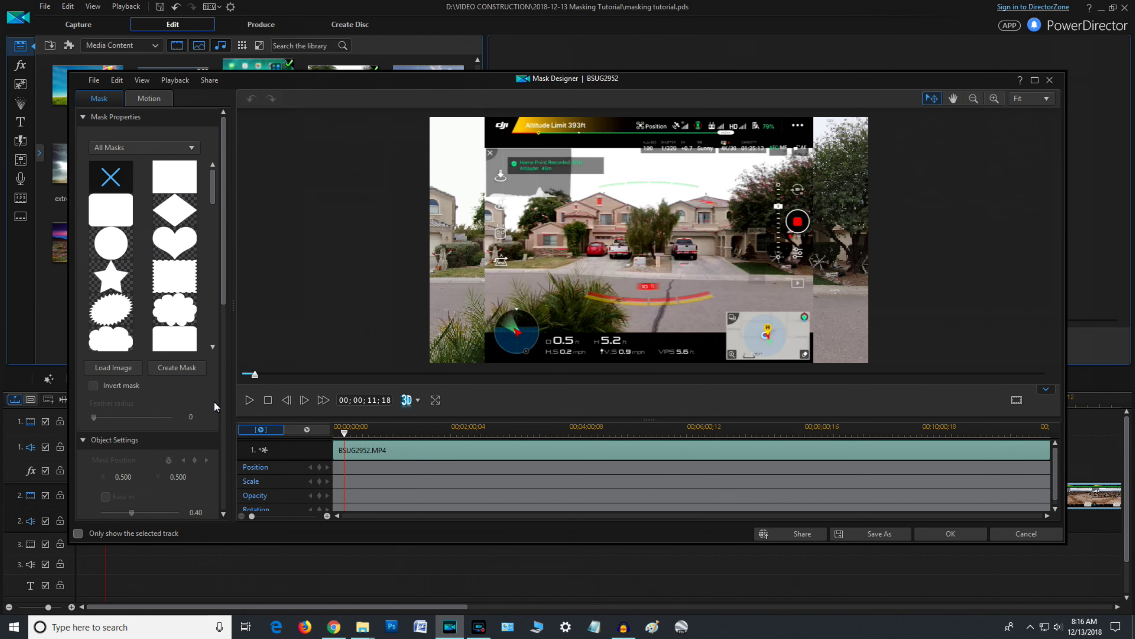
# Step: Apply a rectangle mask, uncheck Maintain mask aspect ratio, and shrink it toward the lower-left readout
pyautogui.scroll(-1, 223, 297)
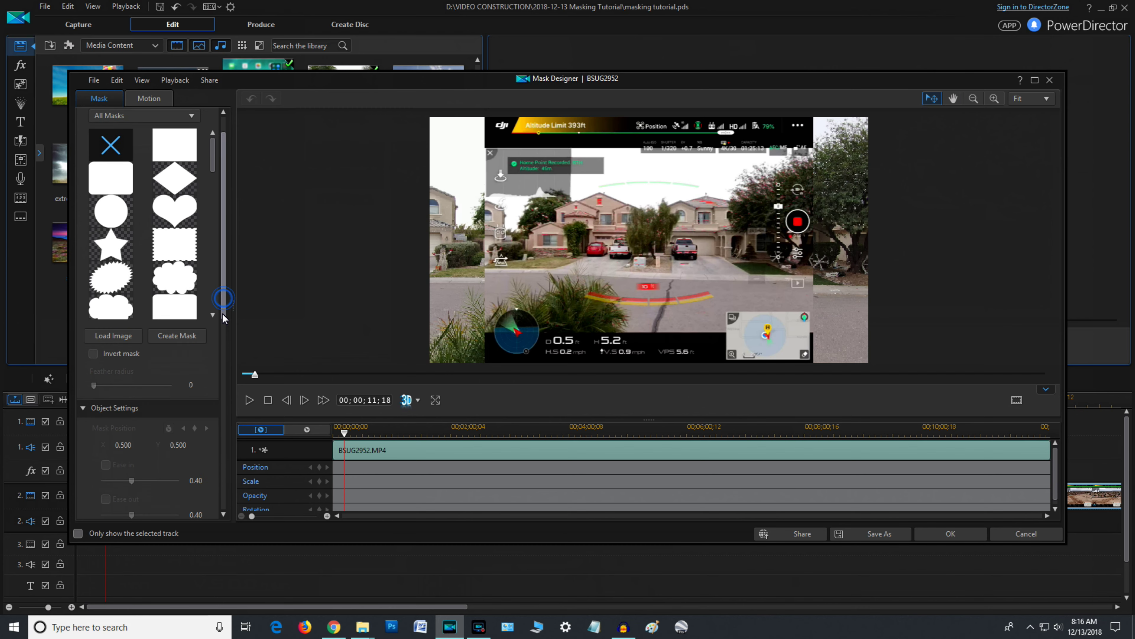
pyautogui.click(179, 150)
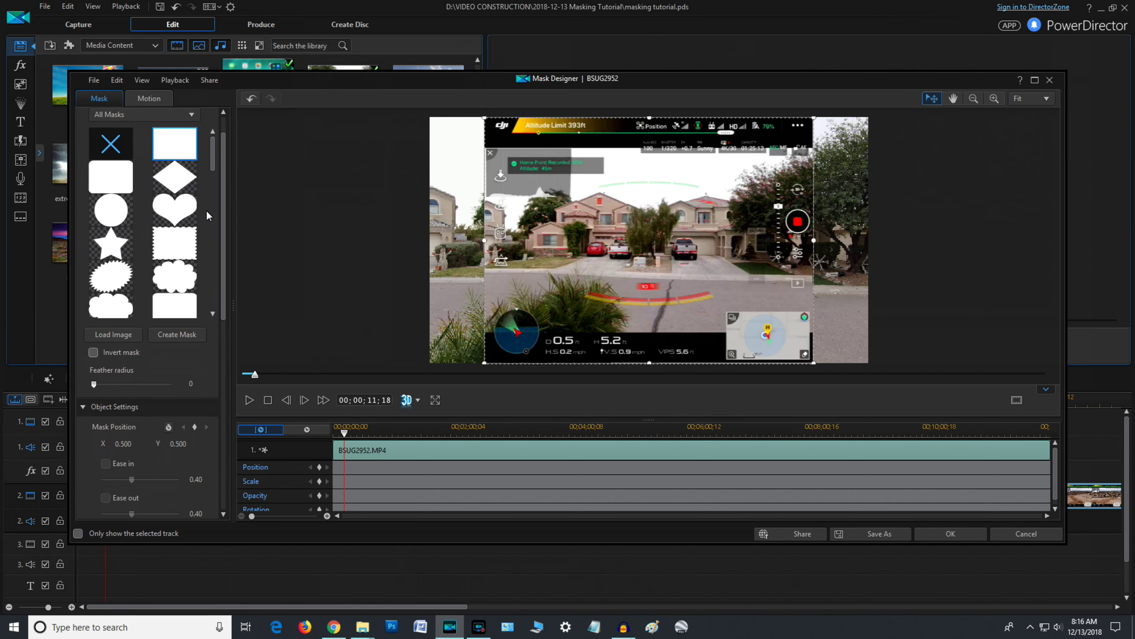
pyautogui.moveTo(223, 241); pyautogui.dragTo(228, 422)
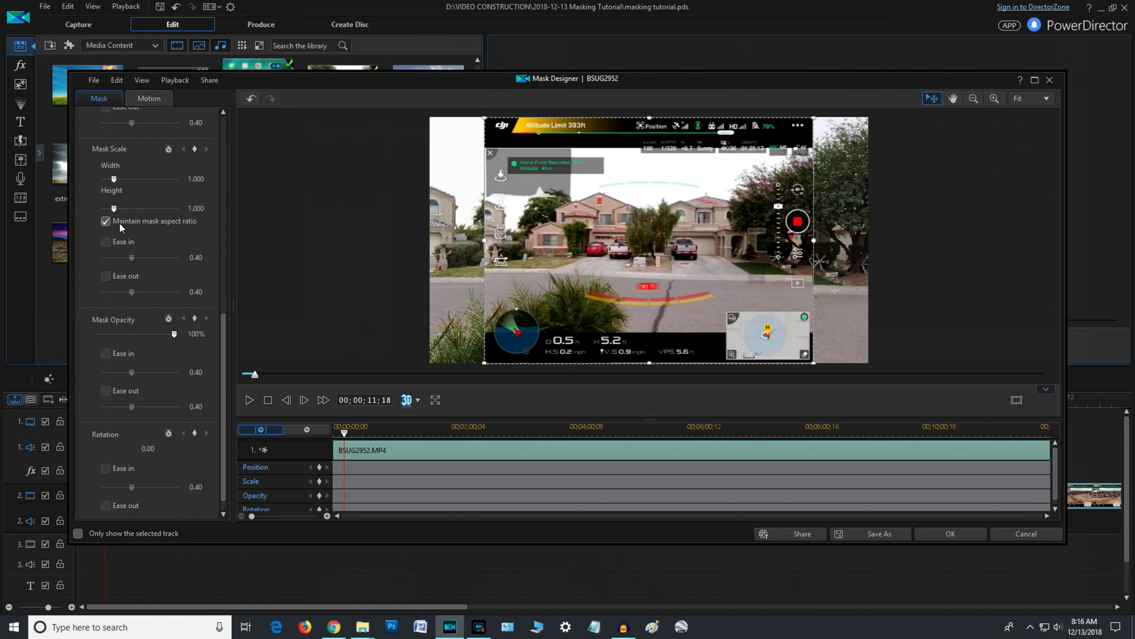
pyautogui.click(106, 221)
pyautogui.moveTo(223, 332); pyautogui.dragTo(226, 161)
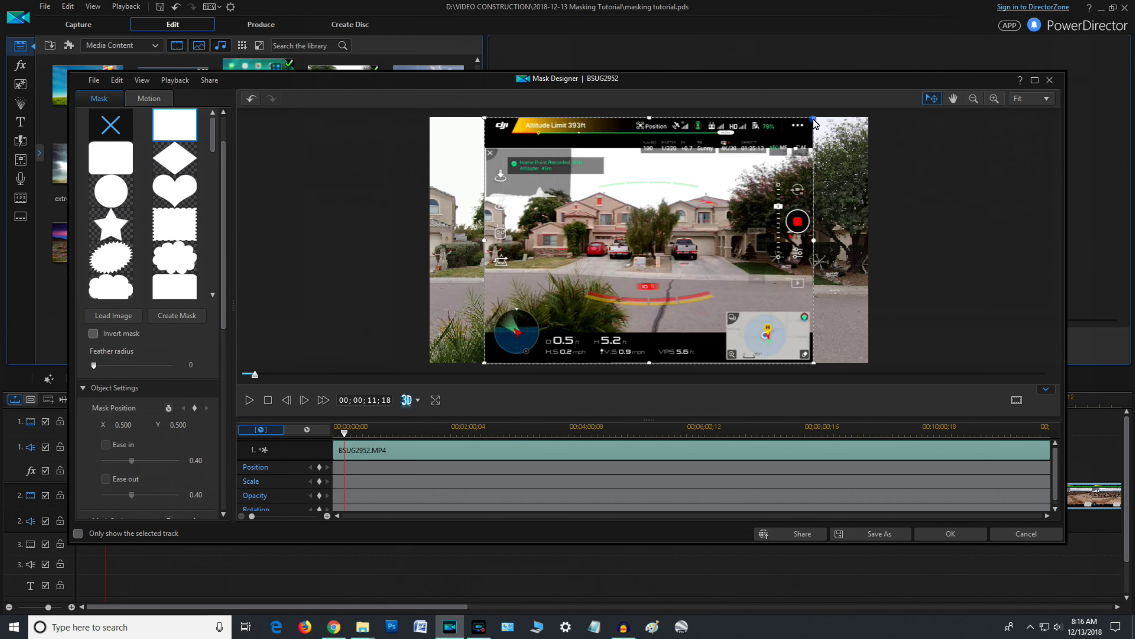
pyautogui.moveTo(814, 120); pyautogui.dragTo(653, 272)
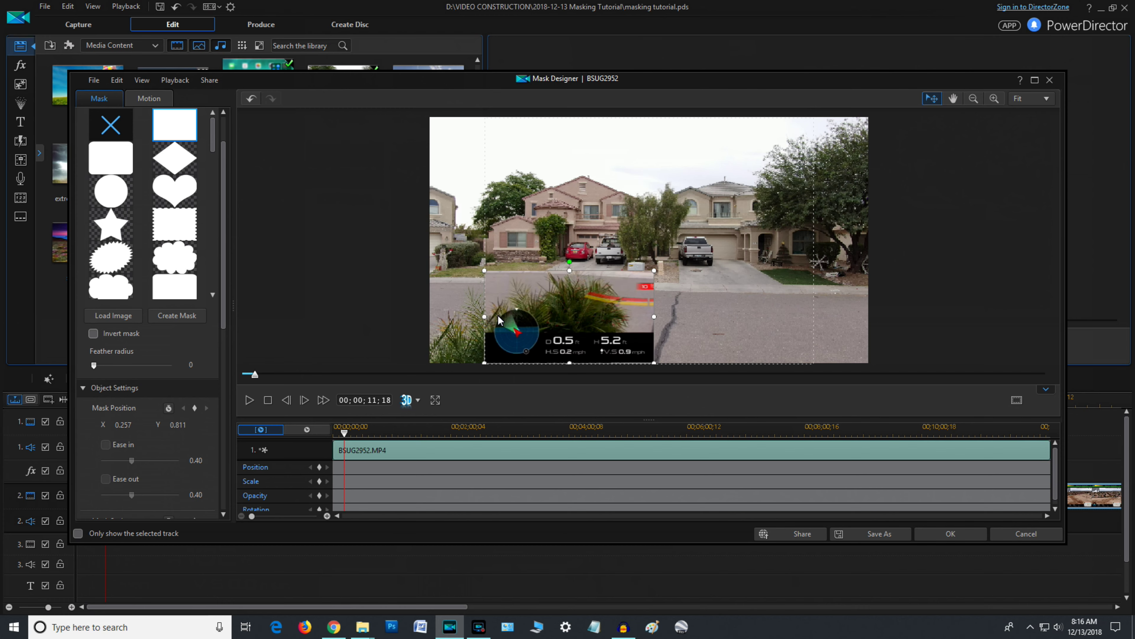
# Step: Fit the mask's left and top edges to the telemetry readout and apply it with OK
pyautogui.moveTo(483, 316); pyautogui.dragTo(540, 318)
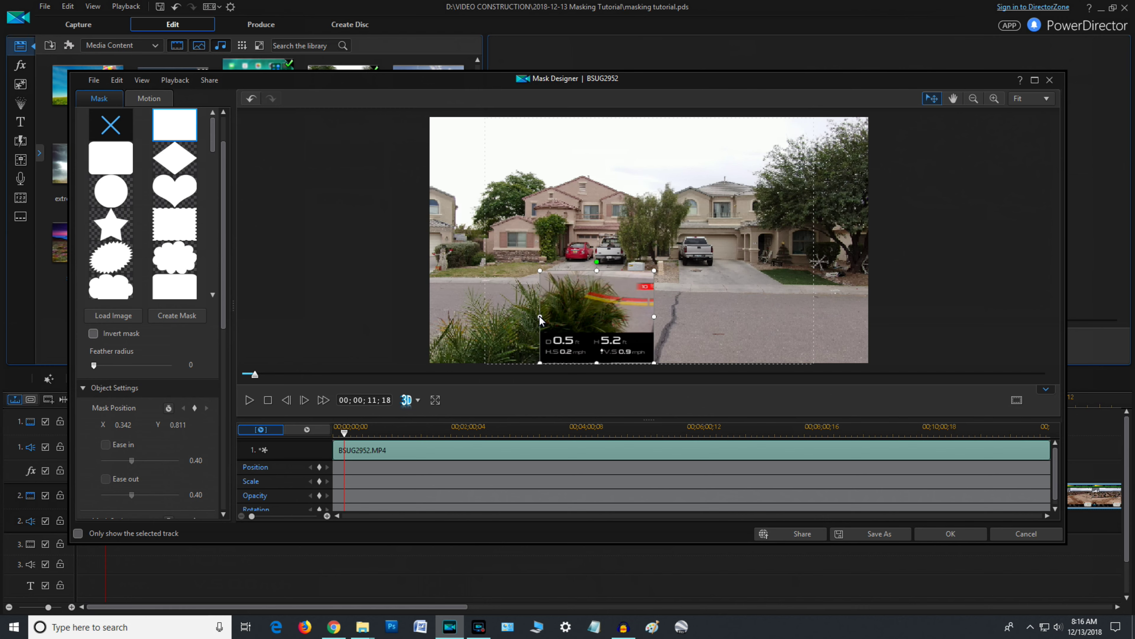
pyautogui.moveTo(597, 271); pyautogui.dragTo(596, 333)
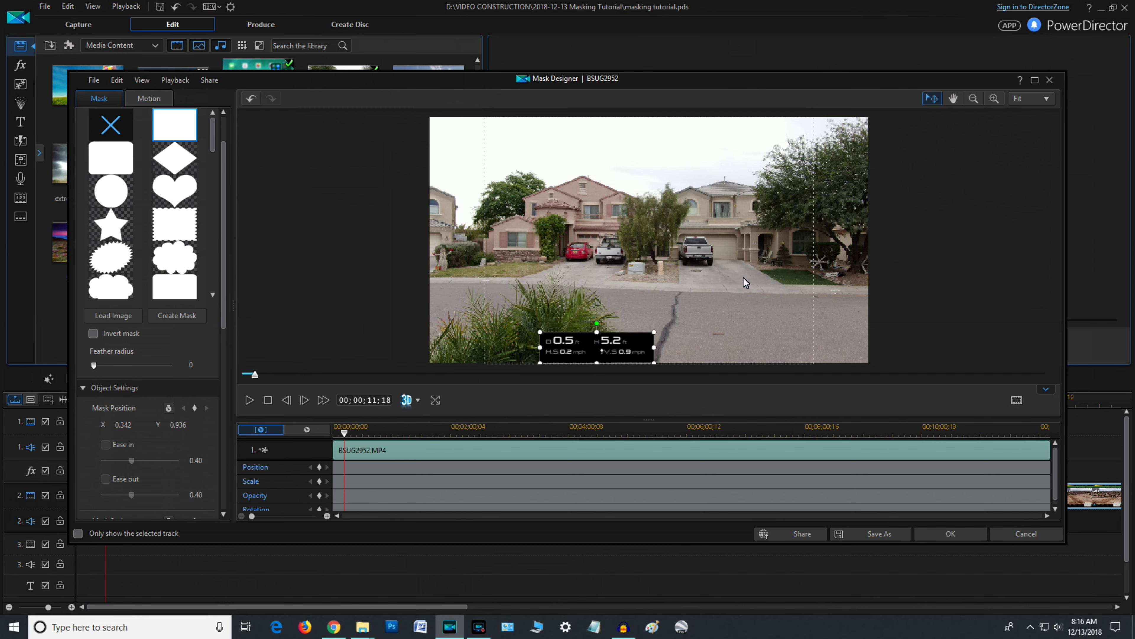
pyautogui.click(960, 536)
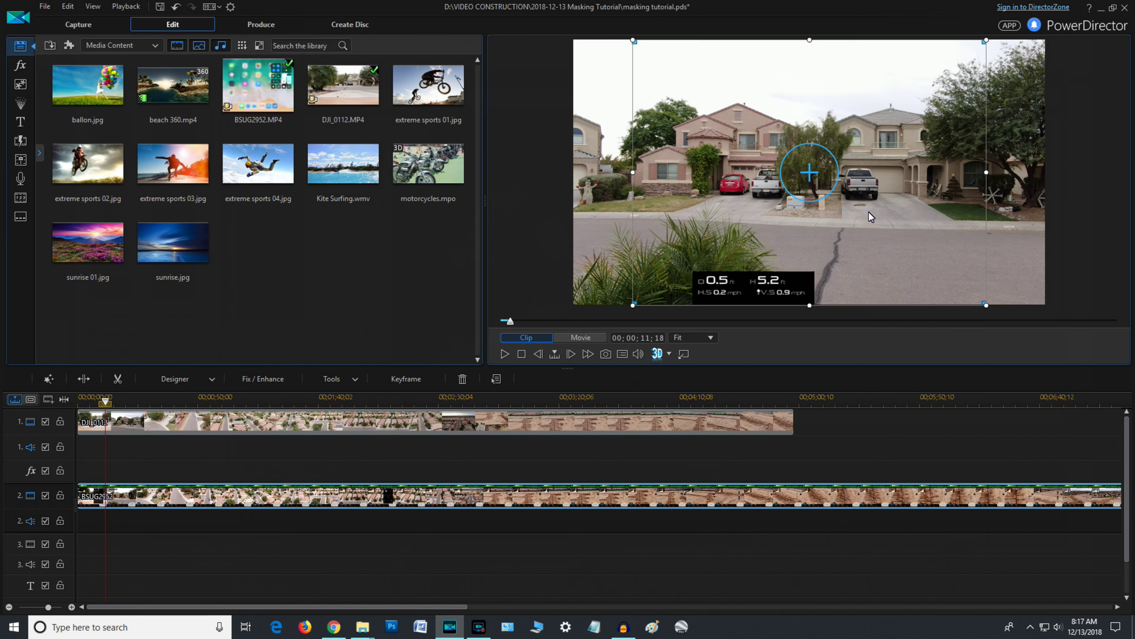
# Step: Nudge the overlay, undo the move, and show the Designer options for the clip
pyautogui.moveTo(864, 212)
pyautogui.mouseDown()
pyautogui.moveTo(839, 209)
pyautogui.moveTo(842, 196)
pyautogui.mouseUp()
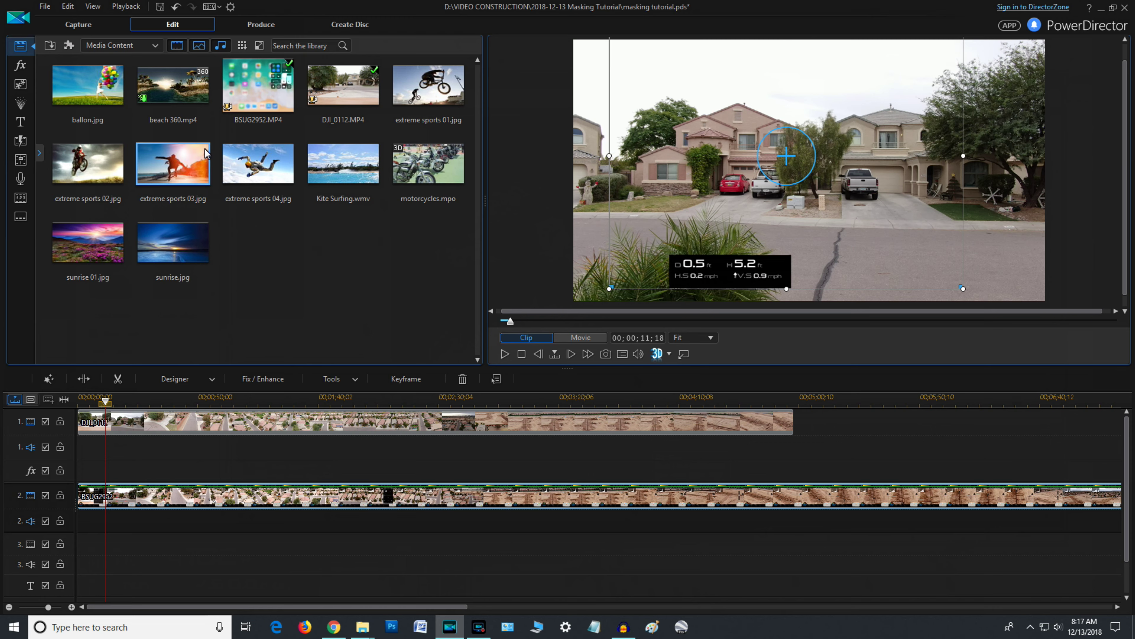
pyautogui.click(177, 6)
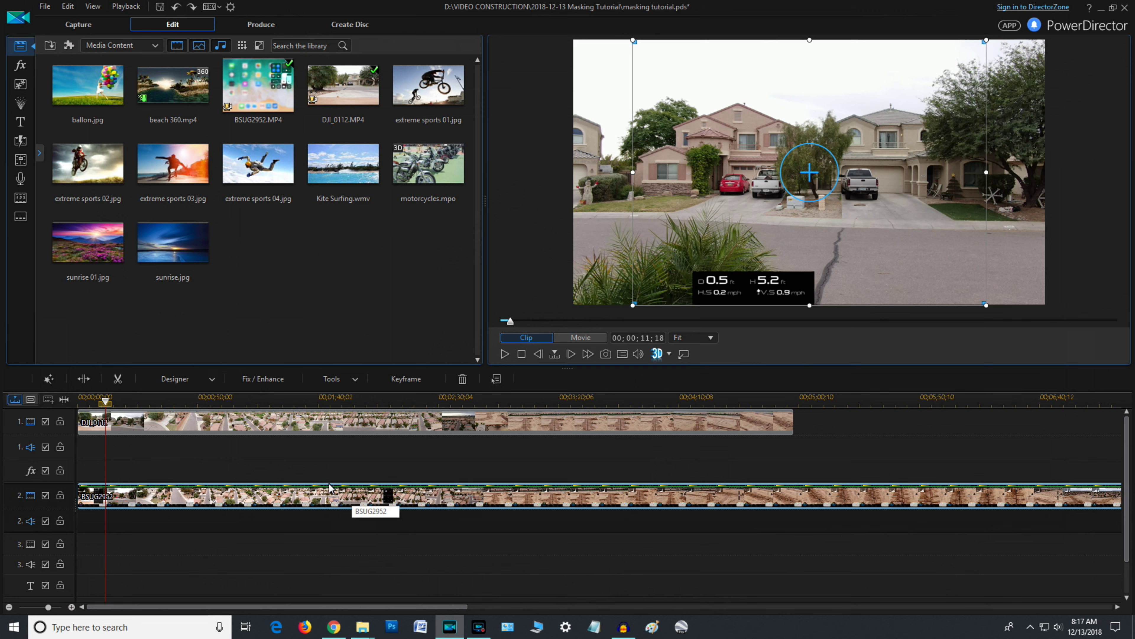
pyautogui.click(212, 380)
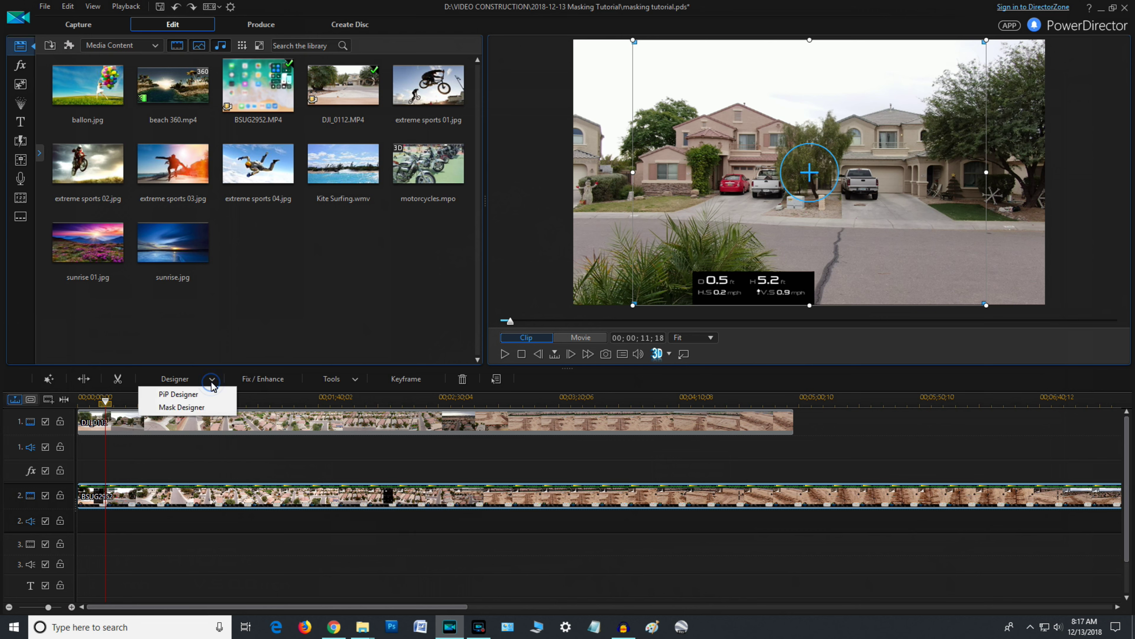
# Step: In PiP Designer, drag the telemetry readout into the bottom-left corner of the frame
pyautogui.click(515, 497)
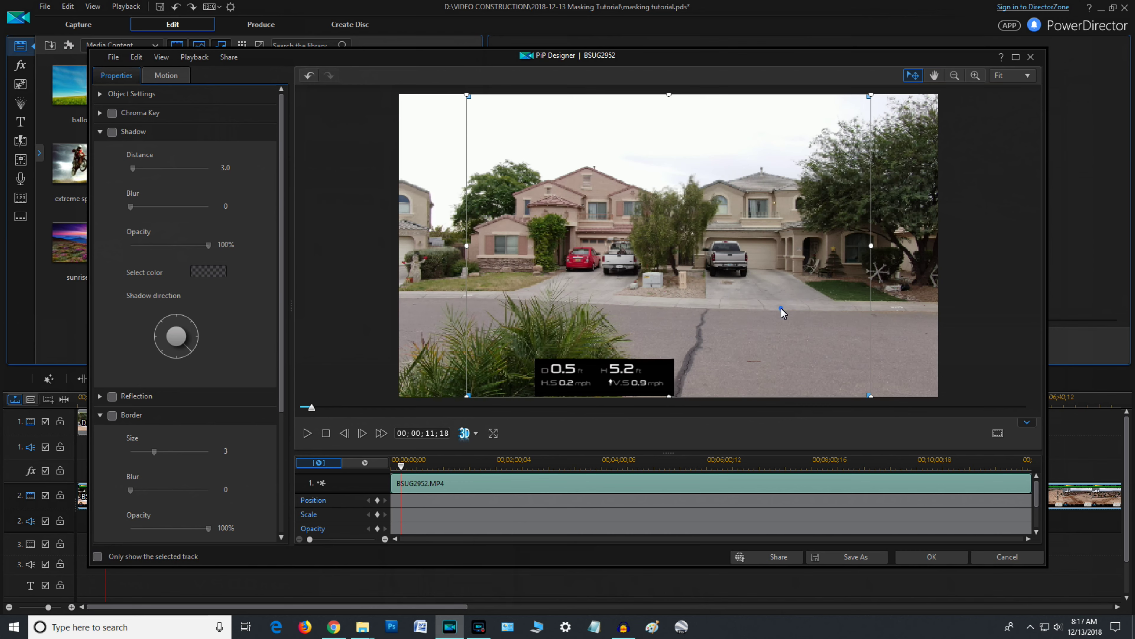
pyautogui.moveTo(782, 308); pyautogui.dragTo(645, 310)
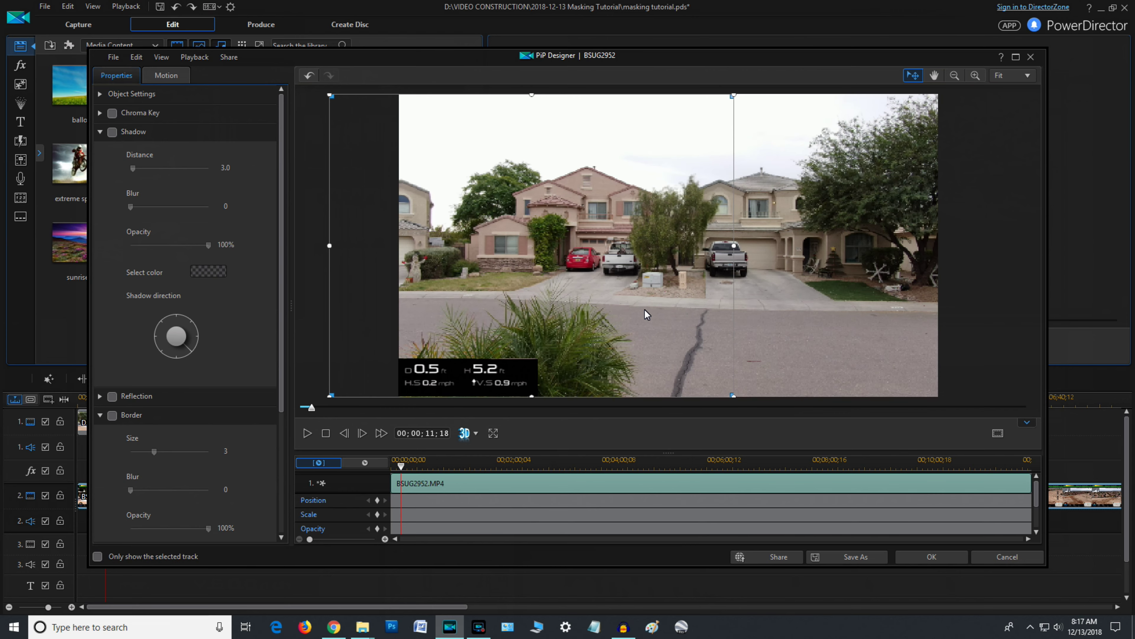
pyautogui.press('super')
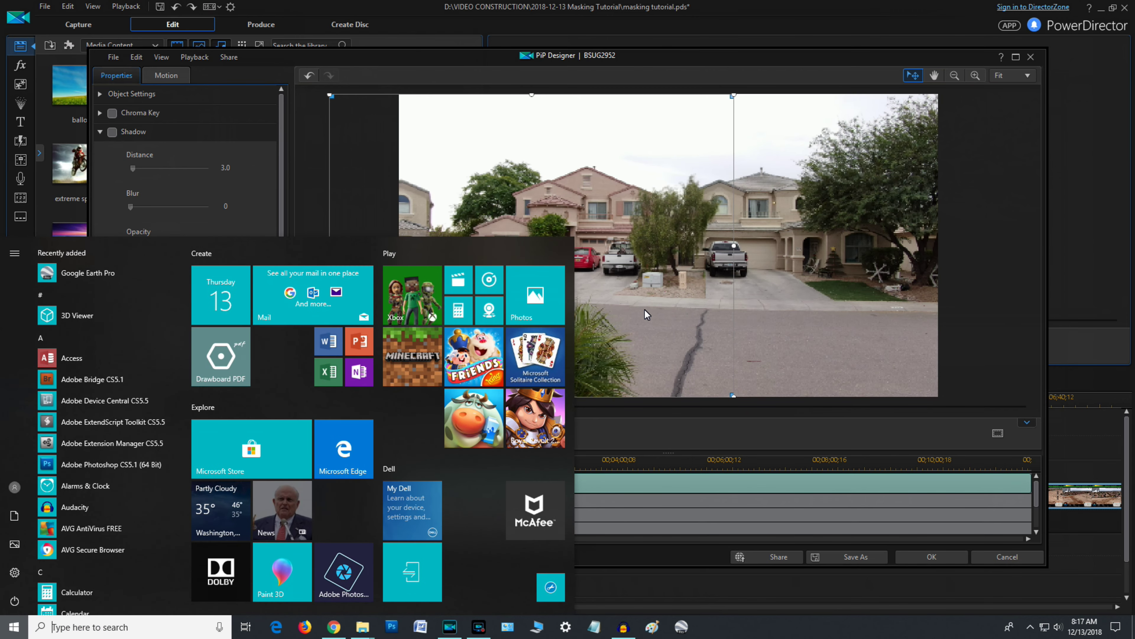
pyautogui.press('Escape')
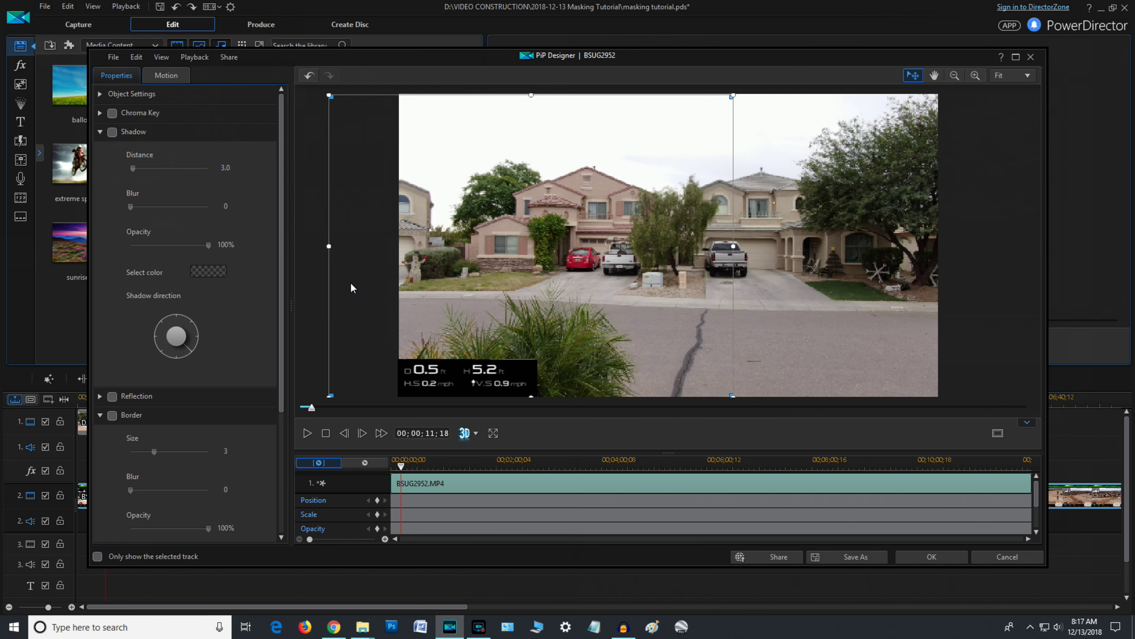
# Step: Enable a white Border of size 1 around the readout and confirm with OK
pyautogui.click(112, 415)
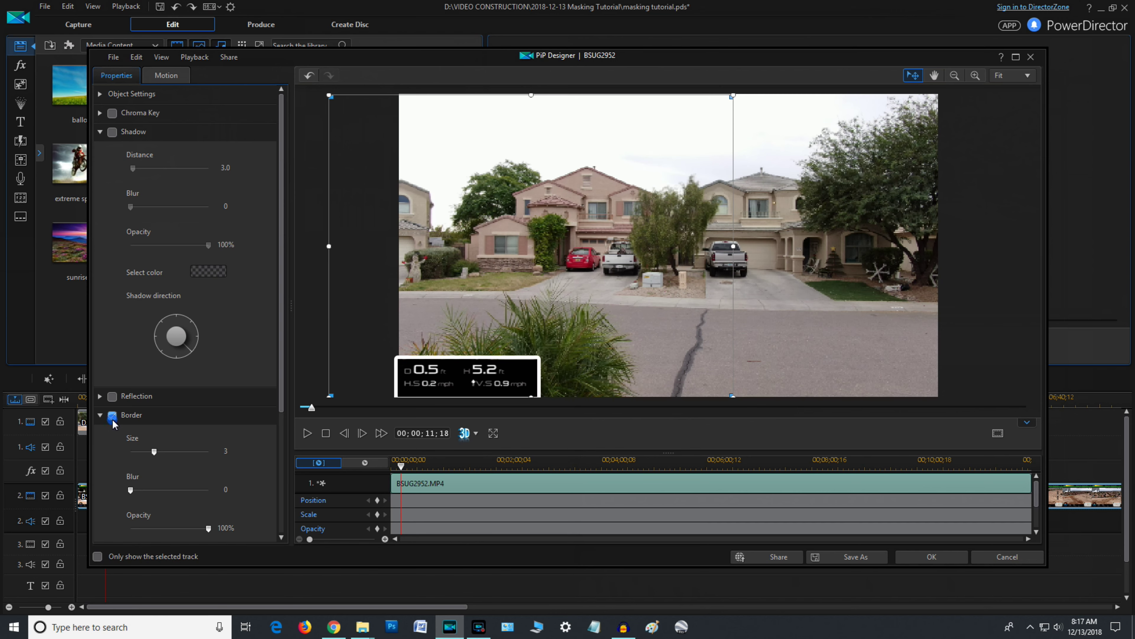
pyautogui.click(135, 452)
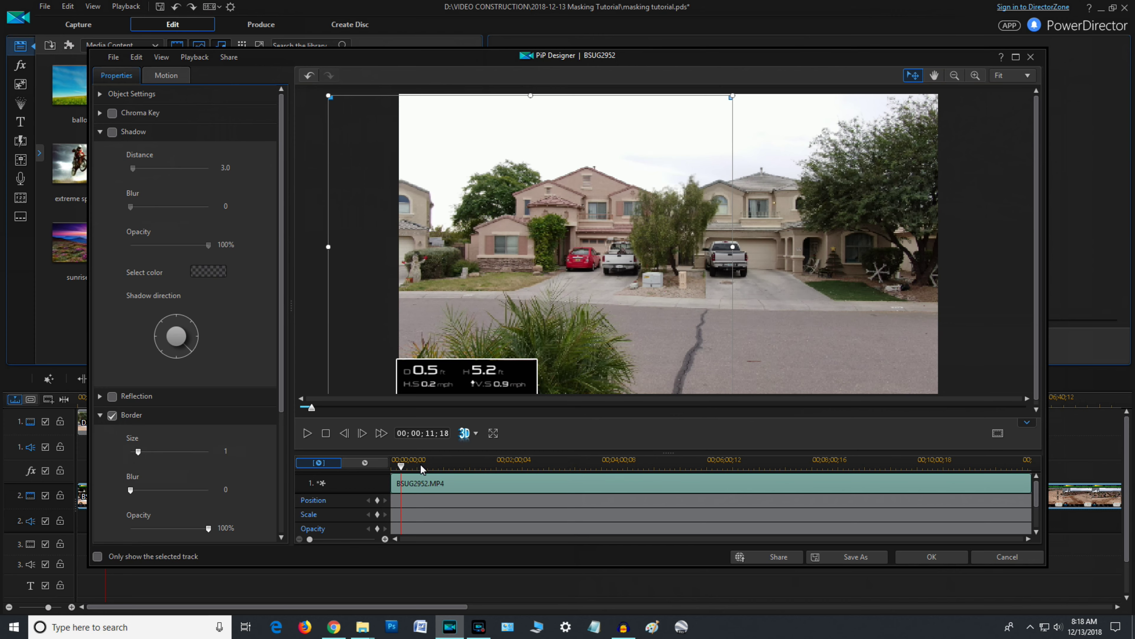
pyautogui.click(930, 559)
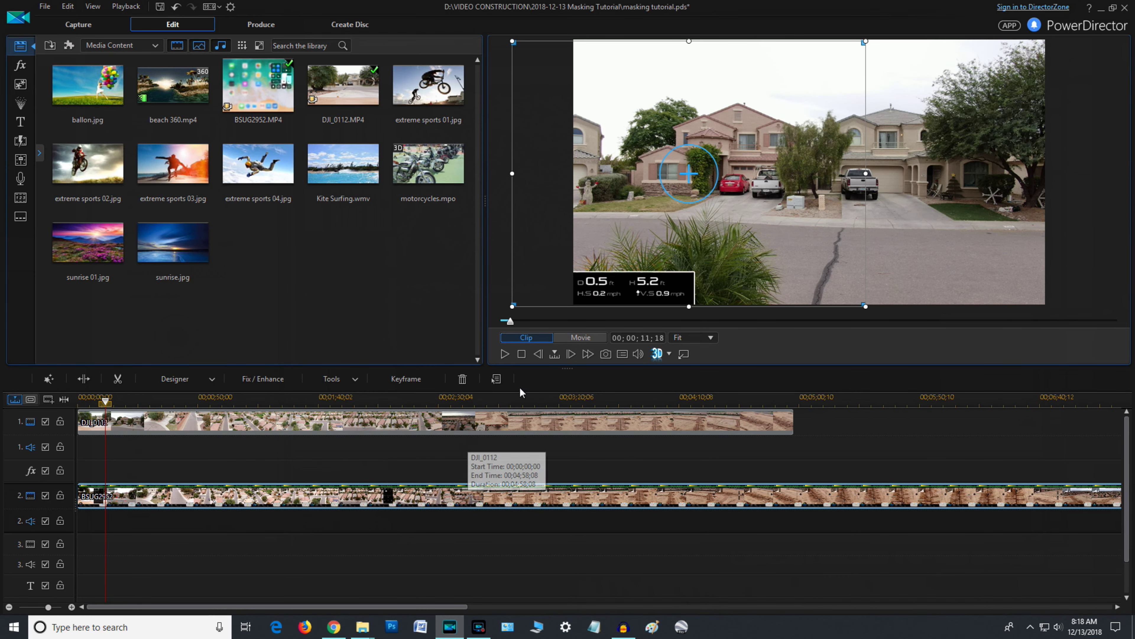
# Step: Play the full movie from the beginning in Movie preview to watch the bordered telemetry readout update
pyautogui.click(576, 339)
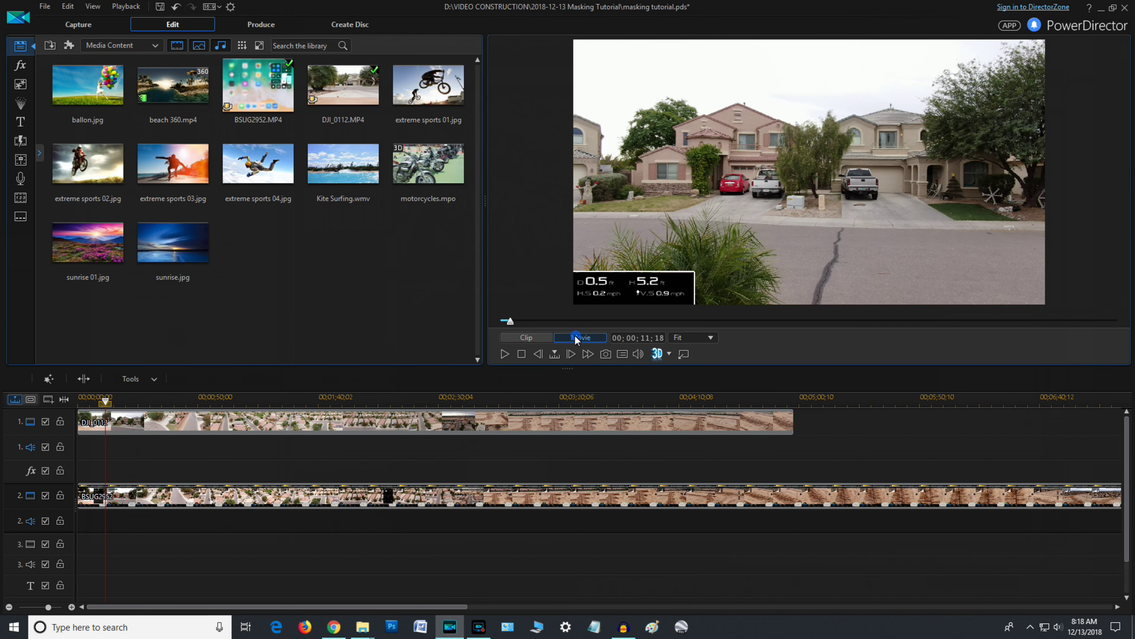
pyautogui.click(521, 353)
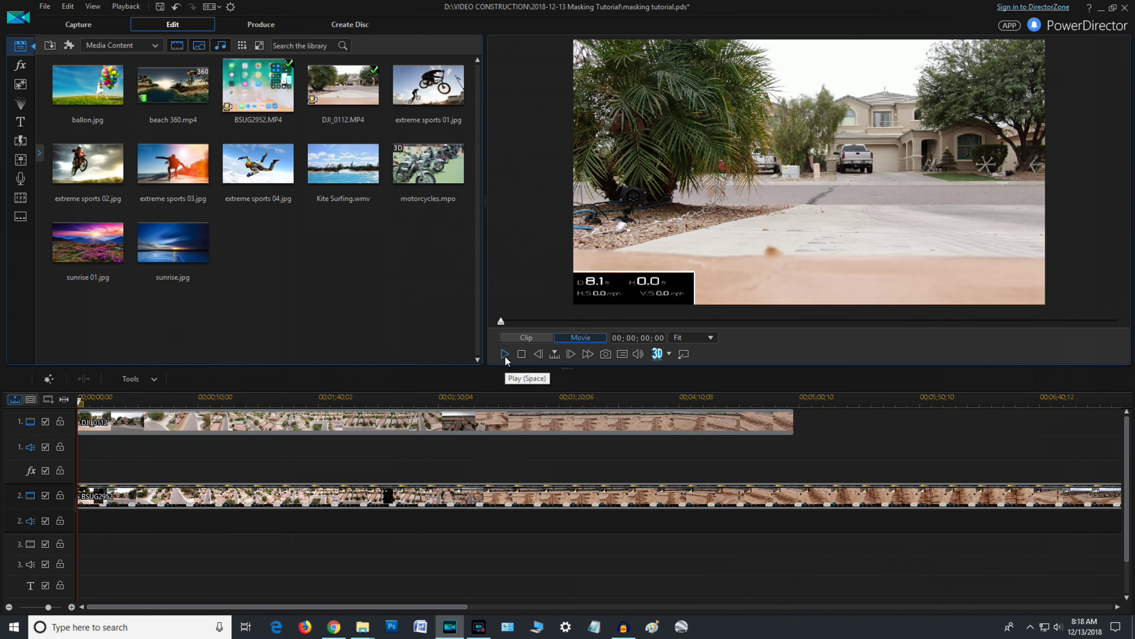
pyautogui.click(505, 355)
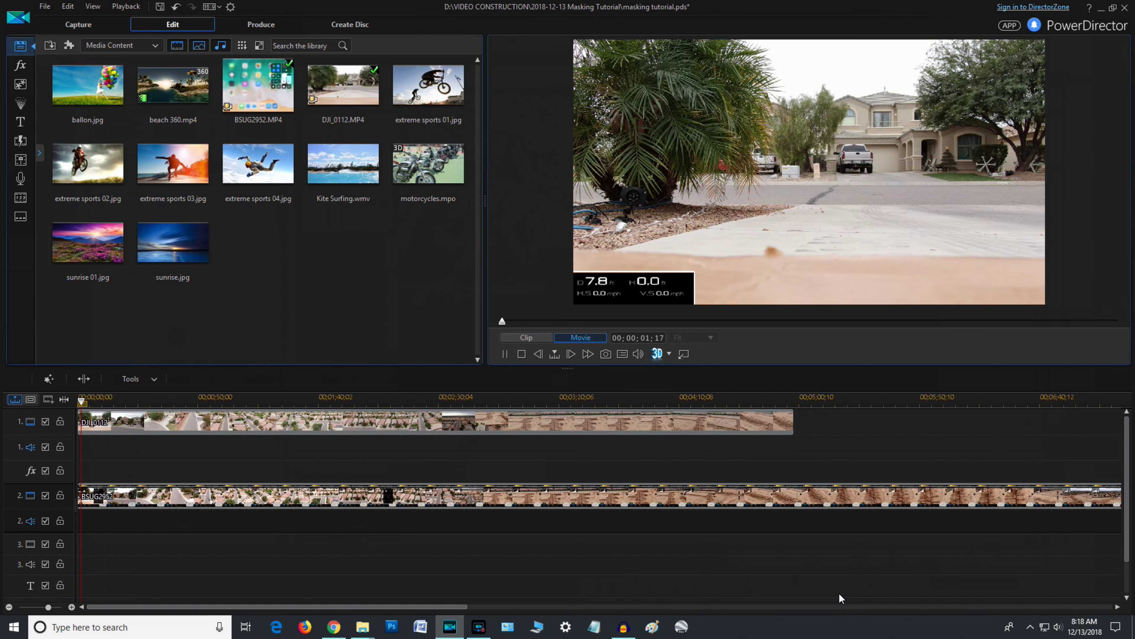